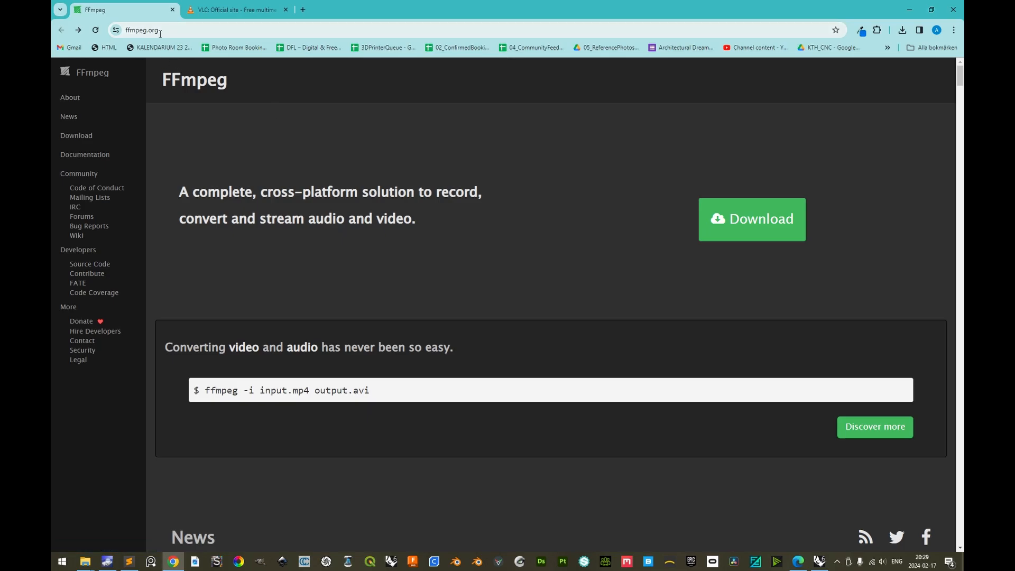
Open the gyan.dev Windows builds page from the FFmpeg download options.
left_click(739, 219)
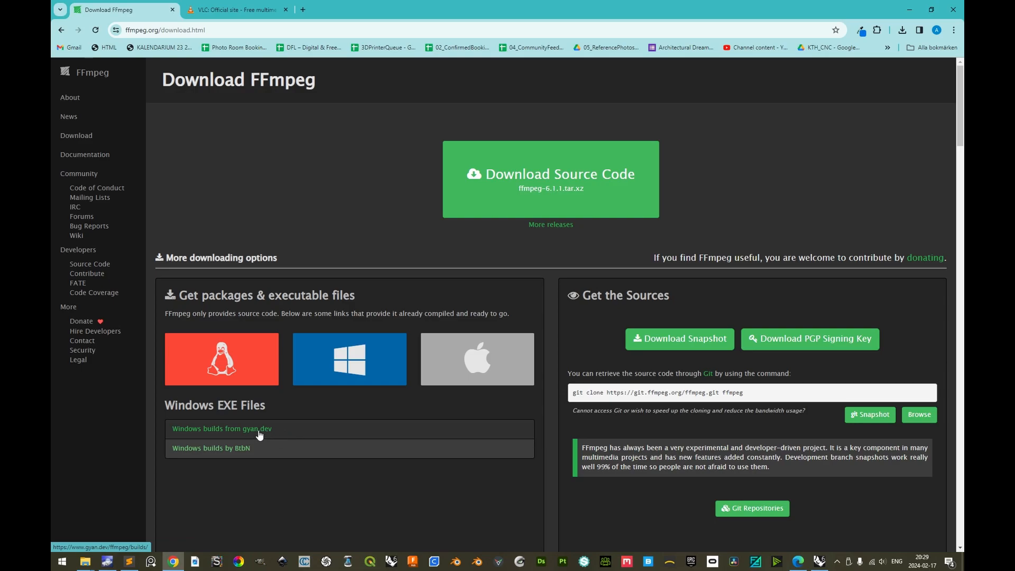
left_click(256, 429)
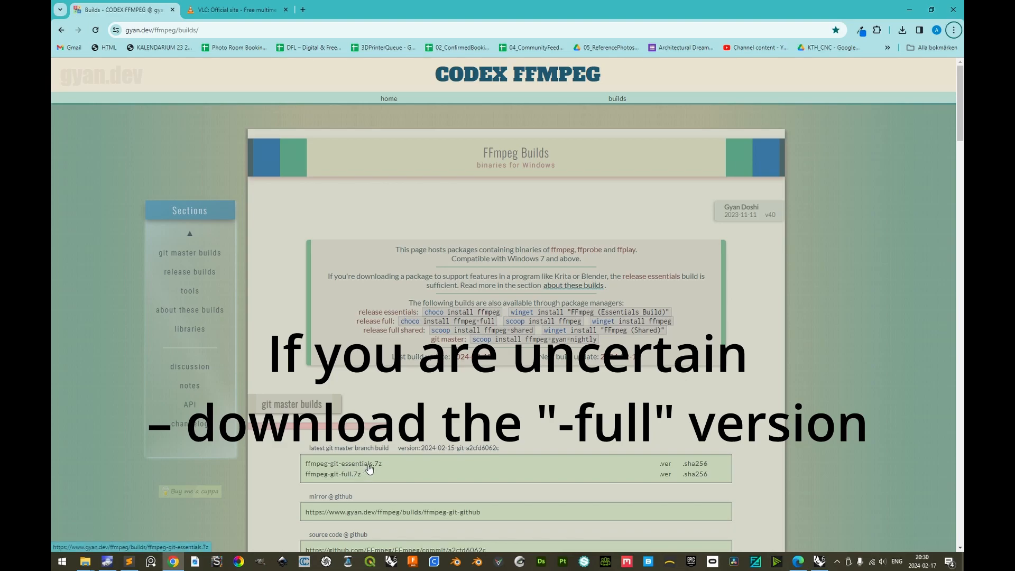
Switch to File Explorer, open the FFmpeg folder on drive D: and select the full-build zip archive.
key("alt+Tab")
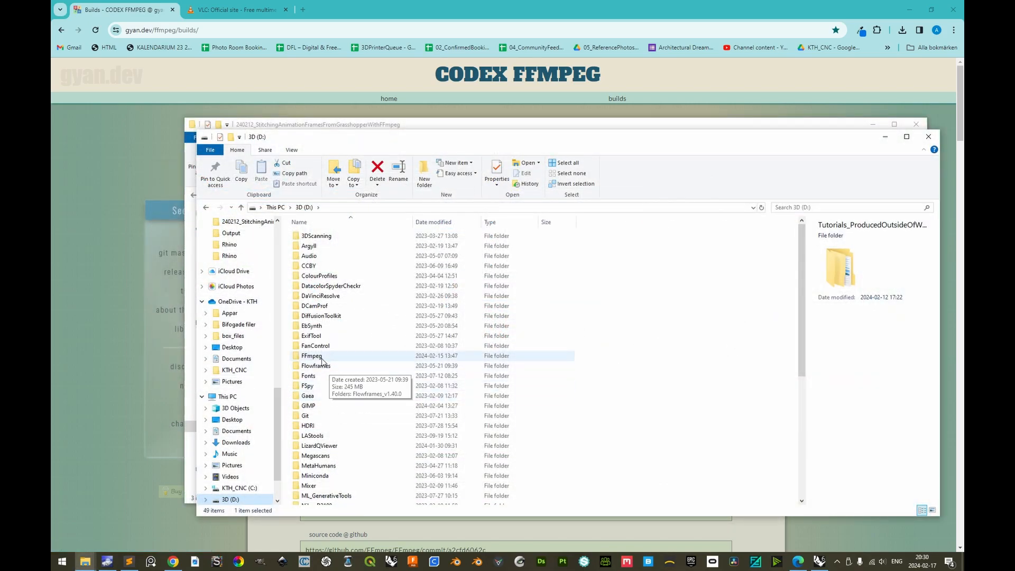
mouse_move(318, 359)
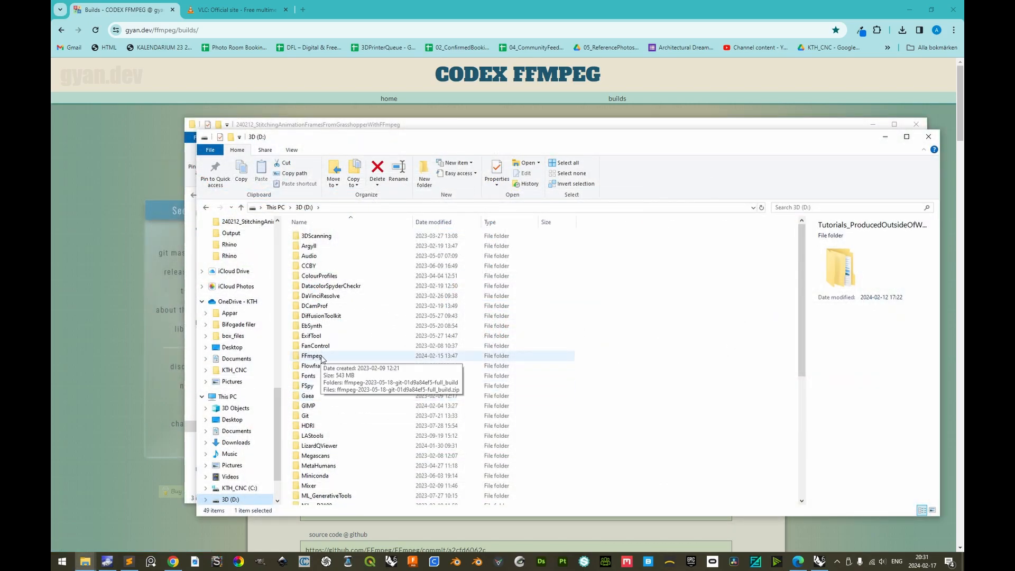
double_click(318, 357)
left_click(338, 237)
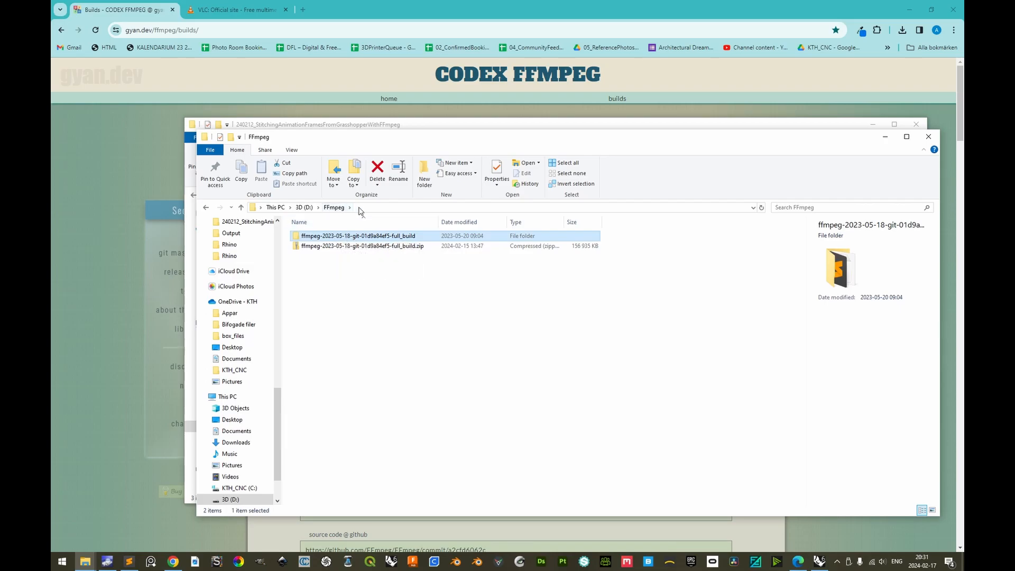
left_click(330, 208)
left_click(340, 246)
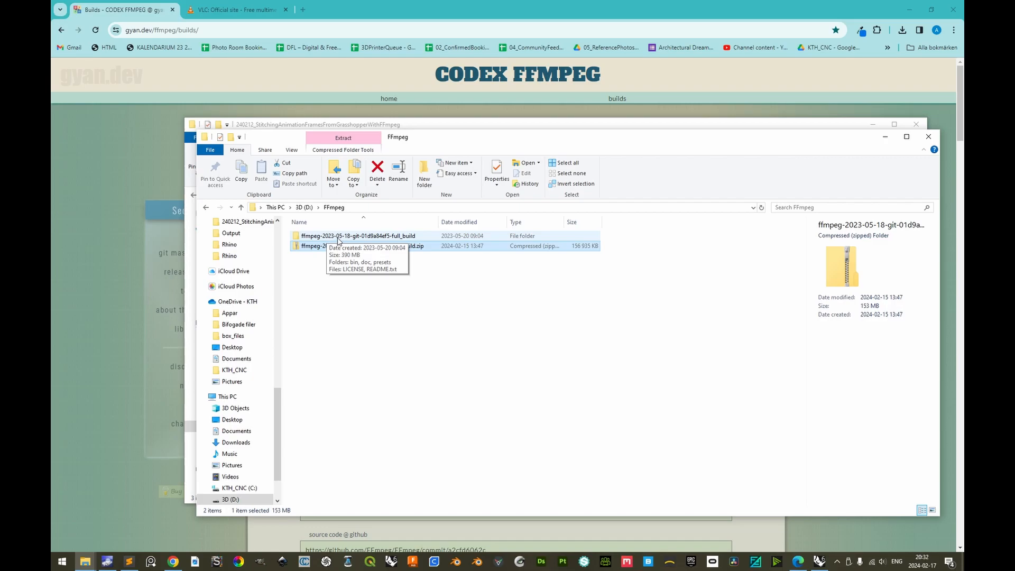
View the VLC media player download page in the browser and return to the FFmpeg folder.
left_click(235, 10)
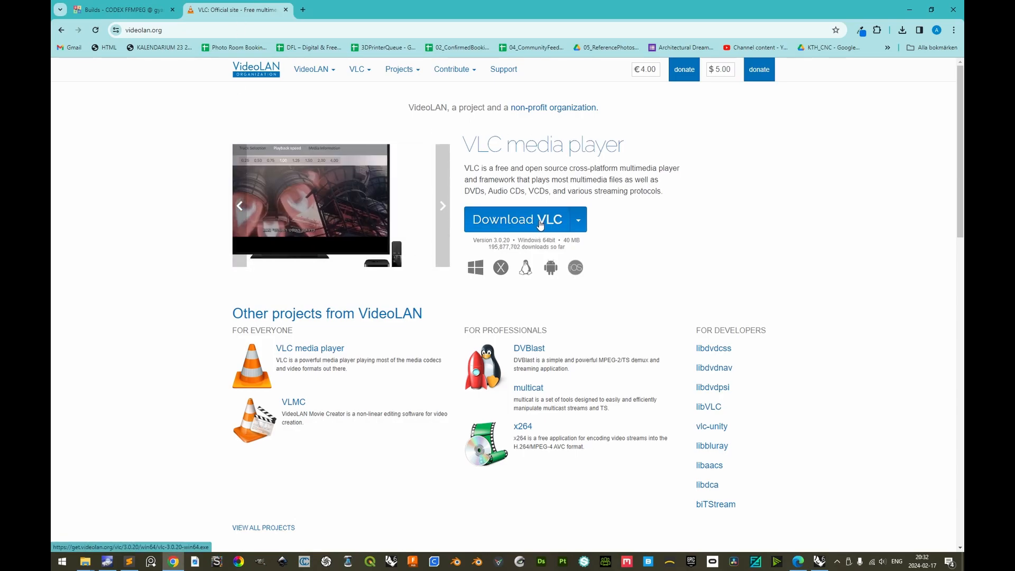
key("alt+Tab")
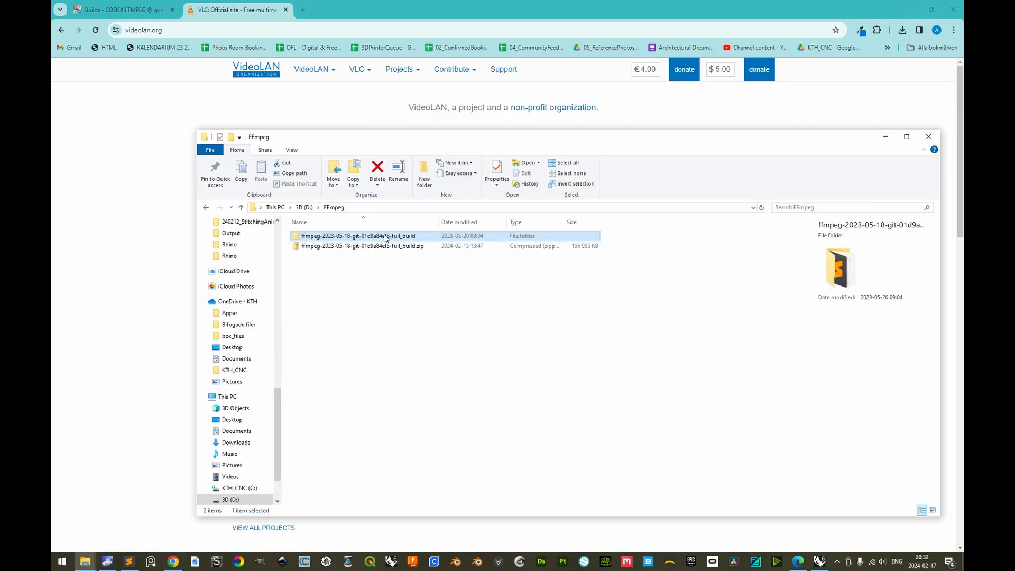
Switch to Grasshopper, open the animation controls of the simulation frame slider and enlarge the dialog.
key("alt+Tab")
key("alt+Tab")
key("alt+Tab")
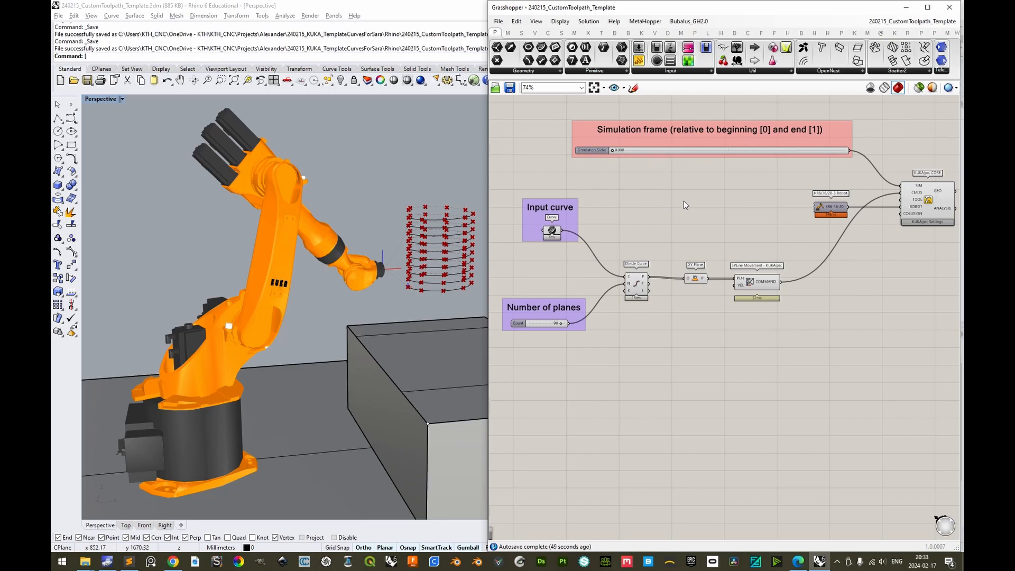
right_click(707, 152)
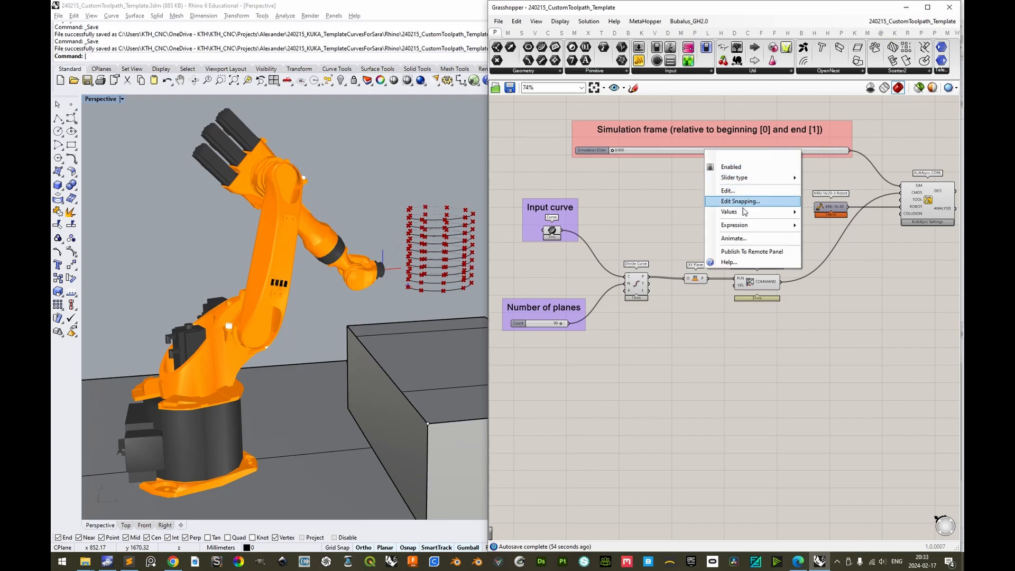
left_click(739, 239)
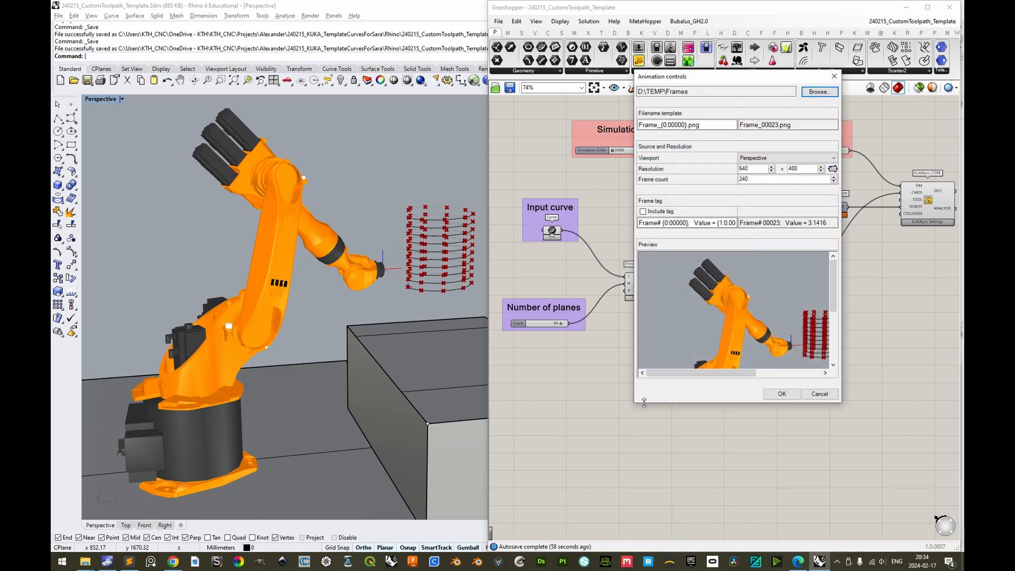
left_click_drag(596, 421, 410, 531)
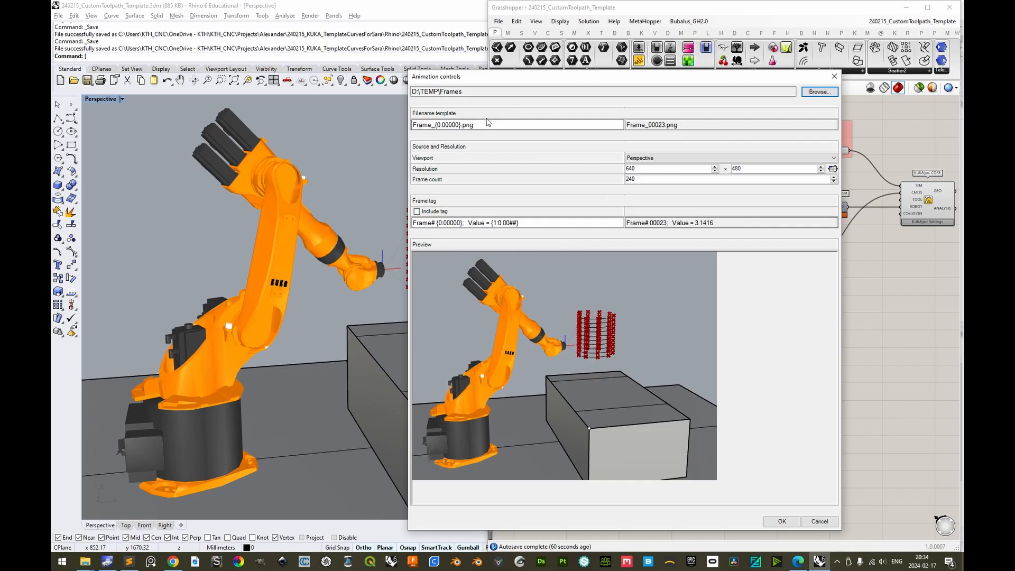
Choose D:\TEMP\Frames as the animation output folder and check the file extension in the filename template.
left_click(818, 92)
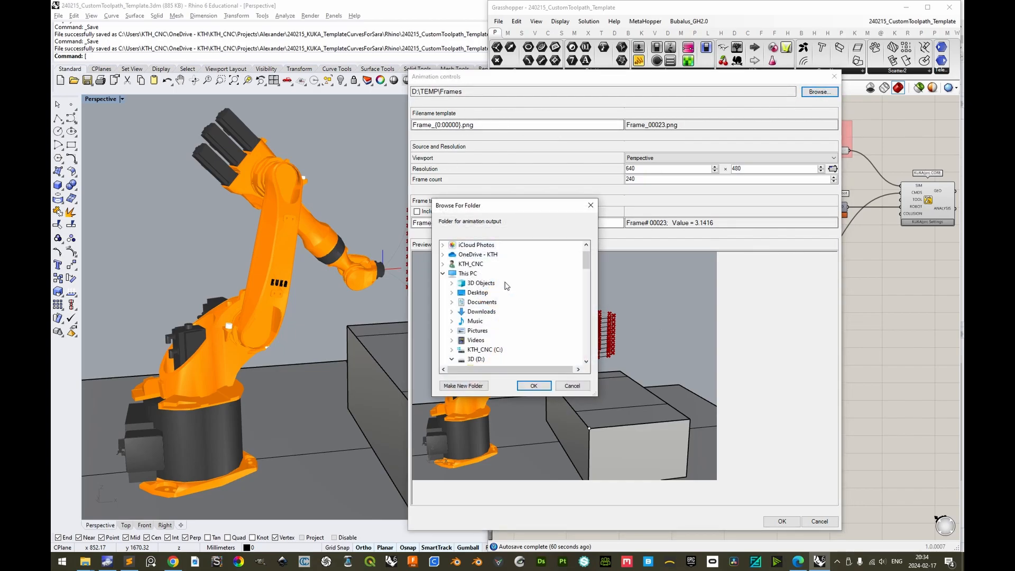
left_click_drag(586, 259, 590, 321)
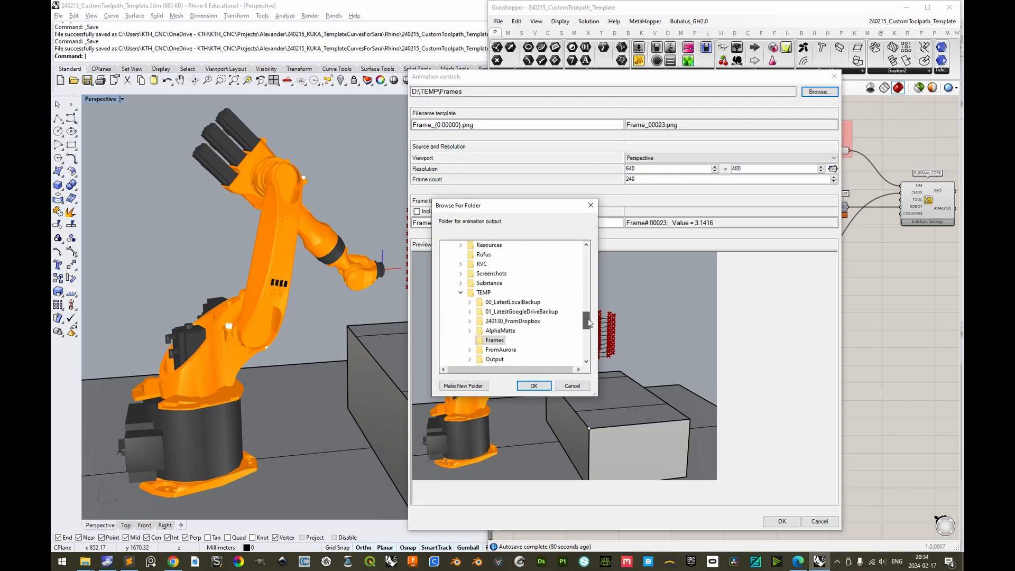
left_click(534, 385)
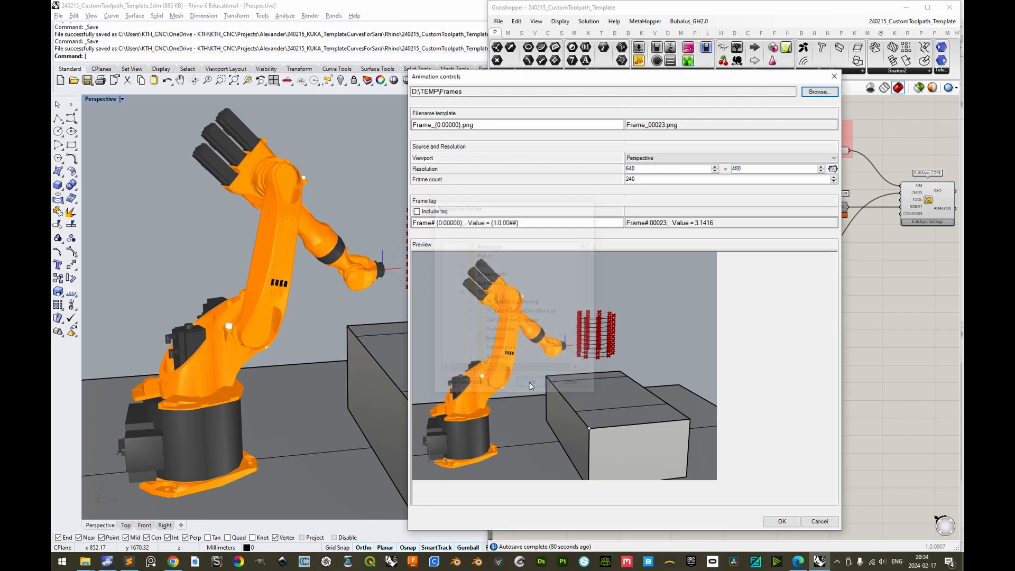
double_click(468, 125)
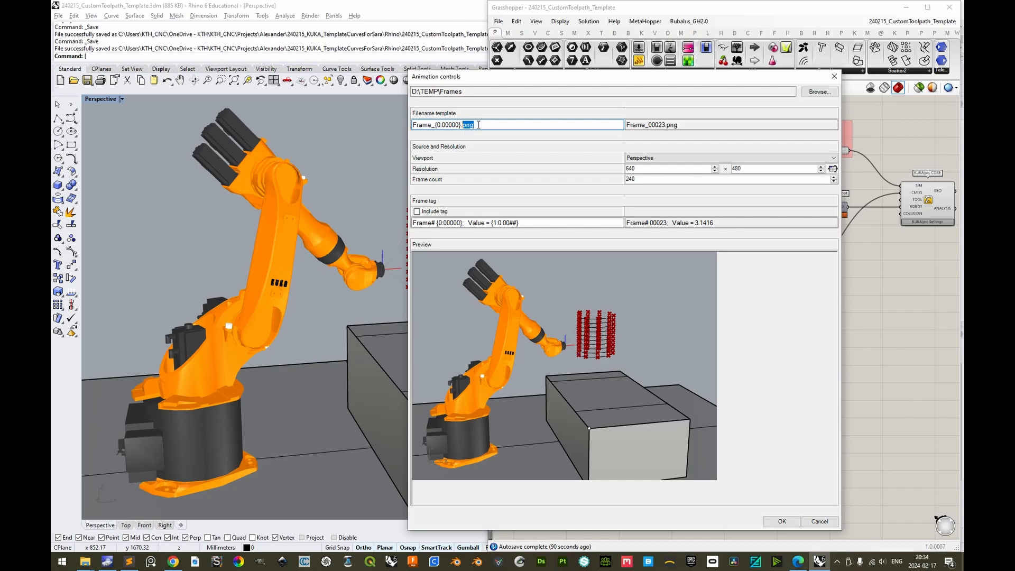
left_click(471, 125)
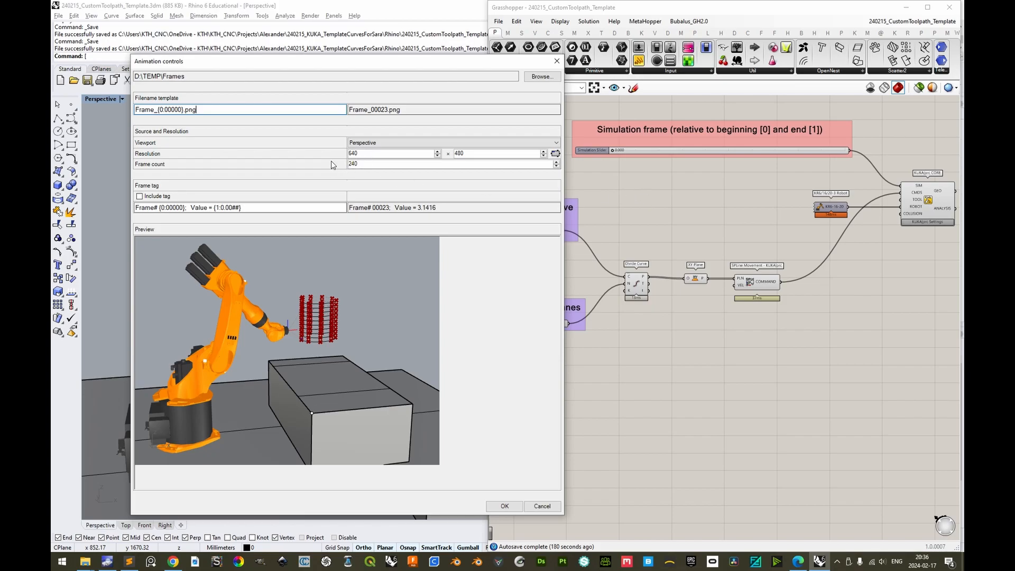
Open Calculator beside the animation settings and multiply 24 by 12 to work out the frame count.
key("XF86Calculator")
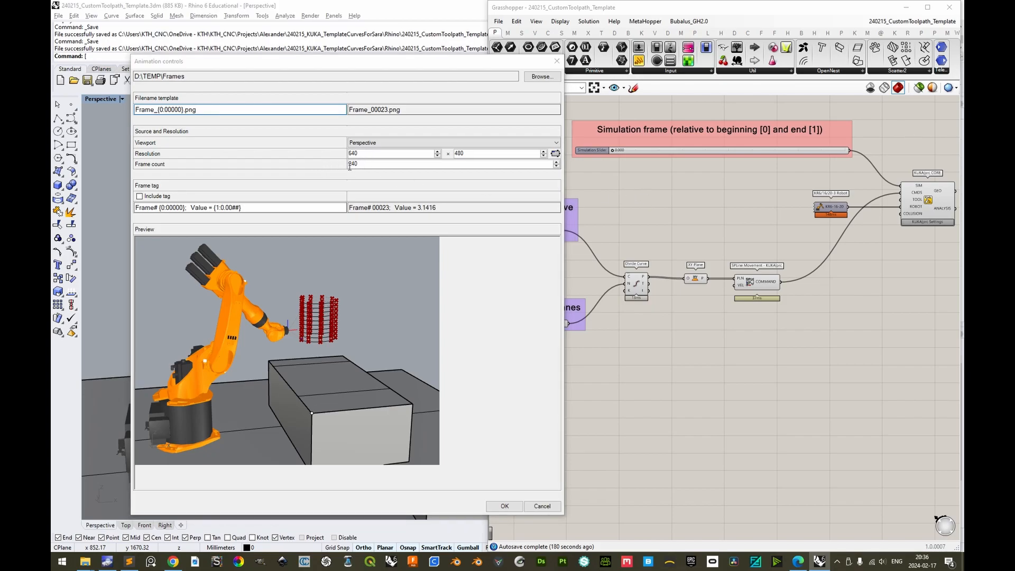
left_click_drag(340, 162, 671, 178)
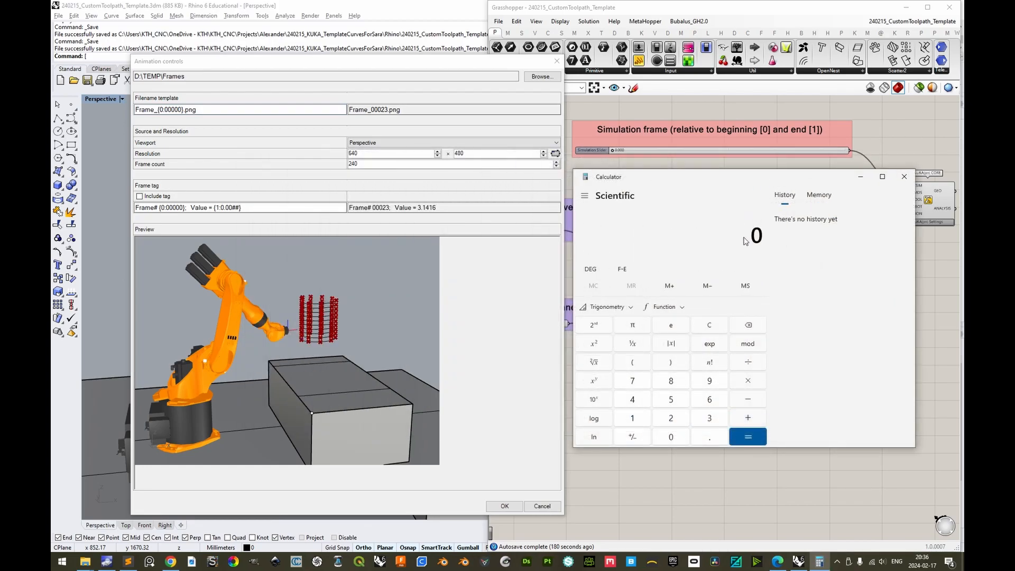
type("24 ×")
type("12")
key("Return")
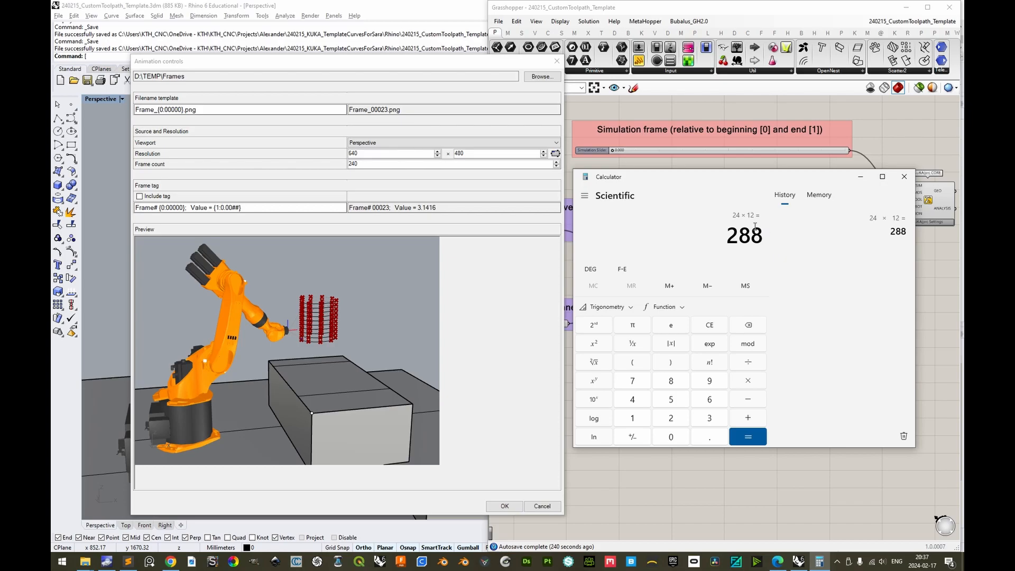
Set the animation's frame count to 288 and export the frames.
double_click(370, 164)
type("288")
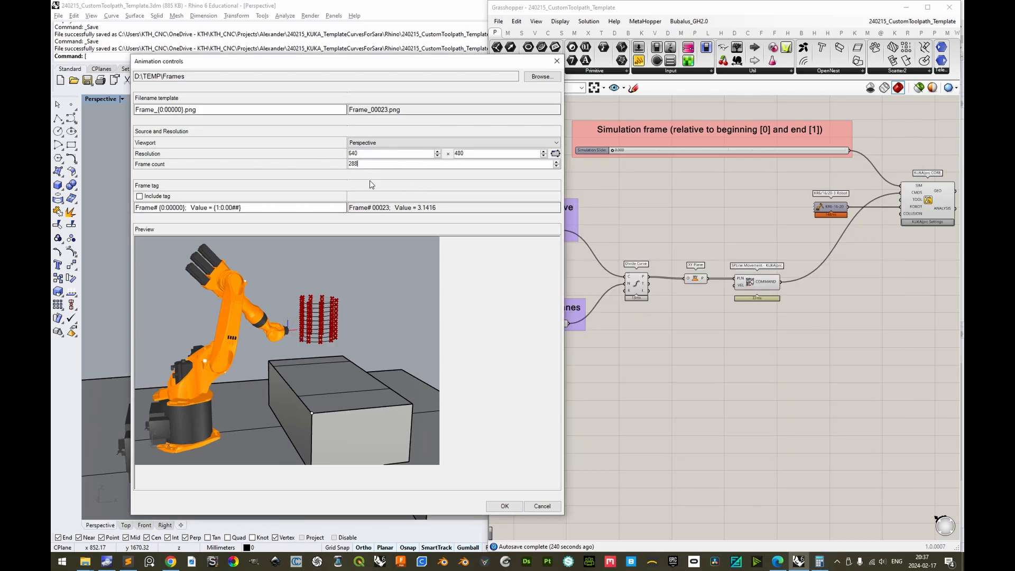
left_click(505, 506)
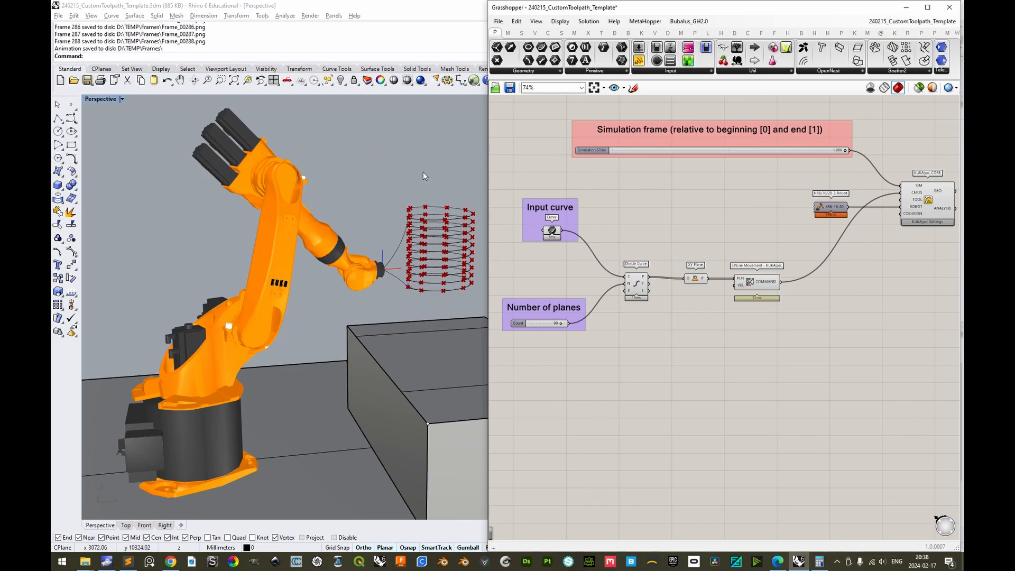
Switch to the Frames folder in File Explorer and open a PowerShell window in that location.
key("alt+Tab")
key("alt+Tab")
key("alt+Tab")
key("alt+Tab")
key("alt+Tab")
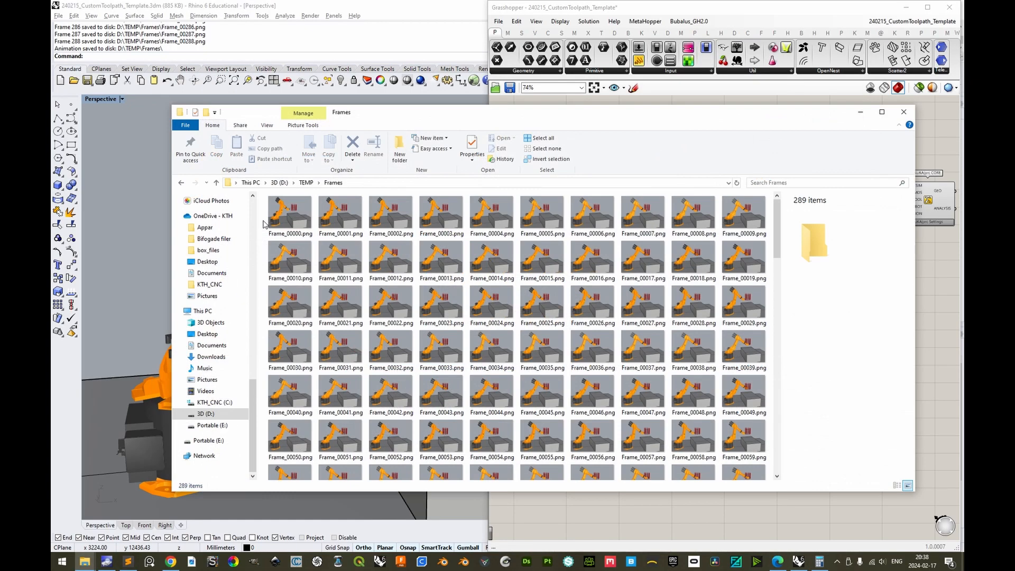
right_click(264, 222)
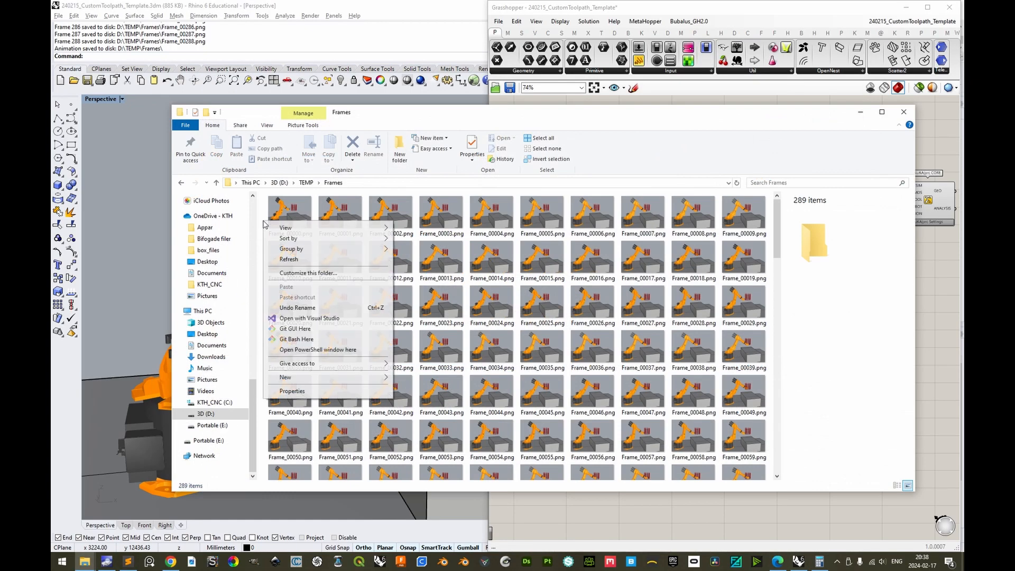
left_click(323, 350)
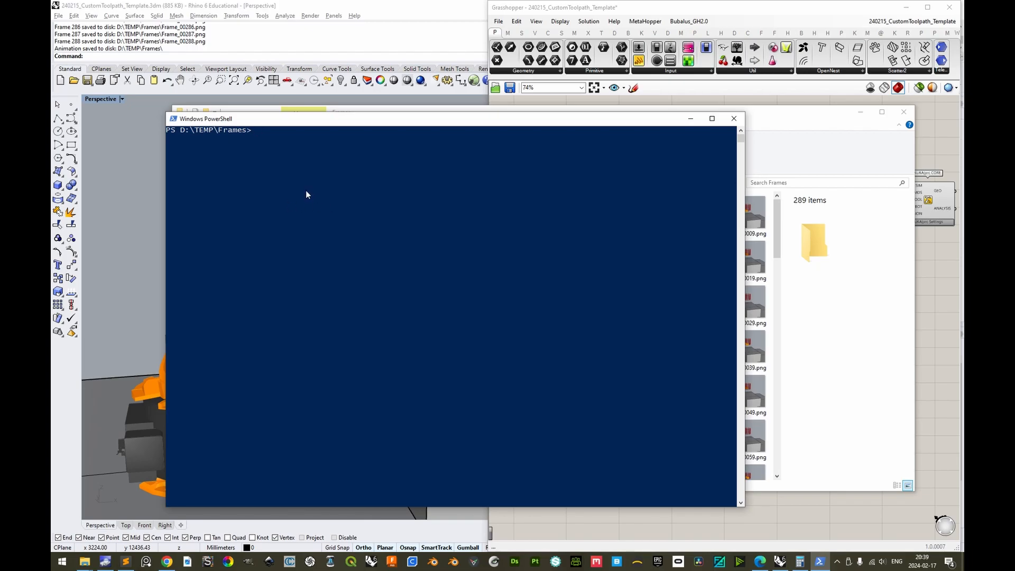
Switch to Sublime Text and highlight the path to ffmpeg.exe at the start of the prepared command.
key("alt+Tab")
left_click_drag(140, 208, 186, 209)
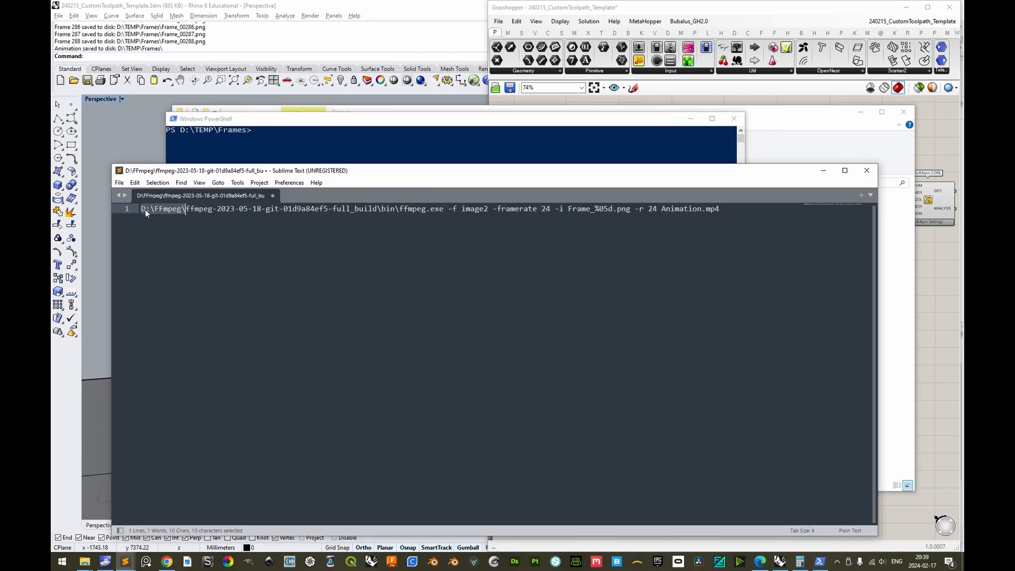
left_click_drag(141, 208, 445, 209)
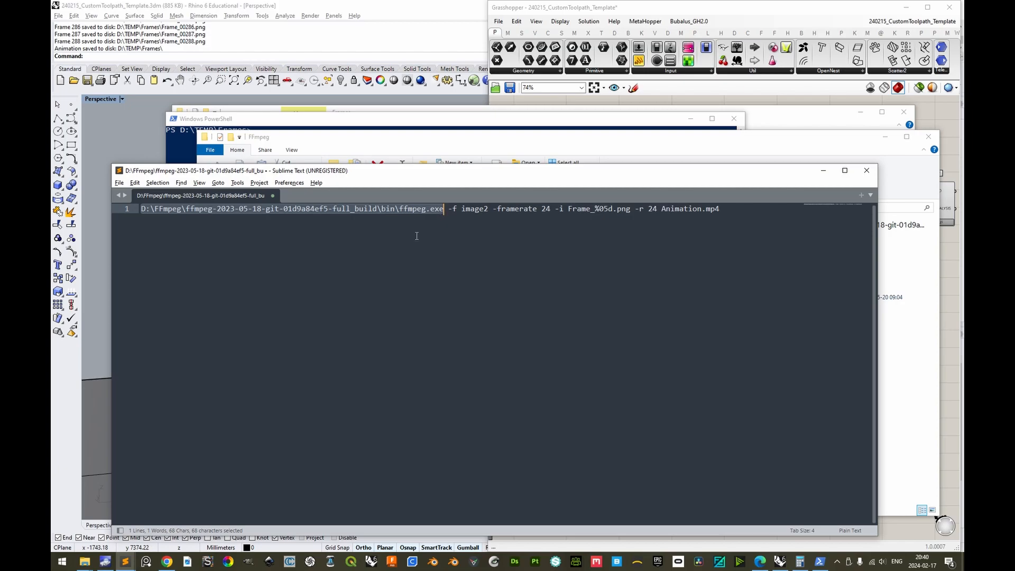
Open the extracted FFmpeg full-build folder in File Explorer, show its full path and return to Sublime Text.
key("alt+Tab")
double_click(361, 234)
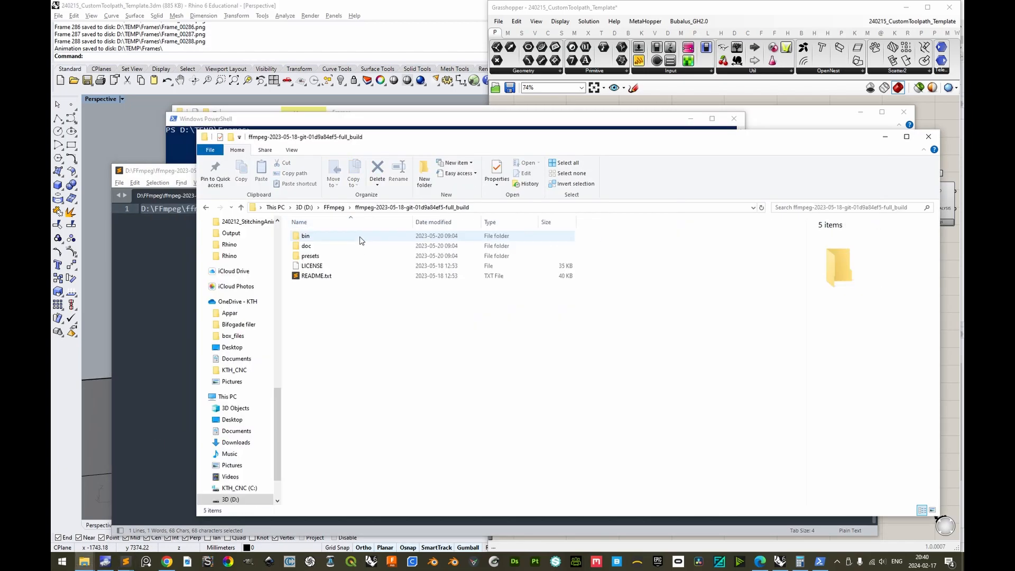
left_click(491, 208)
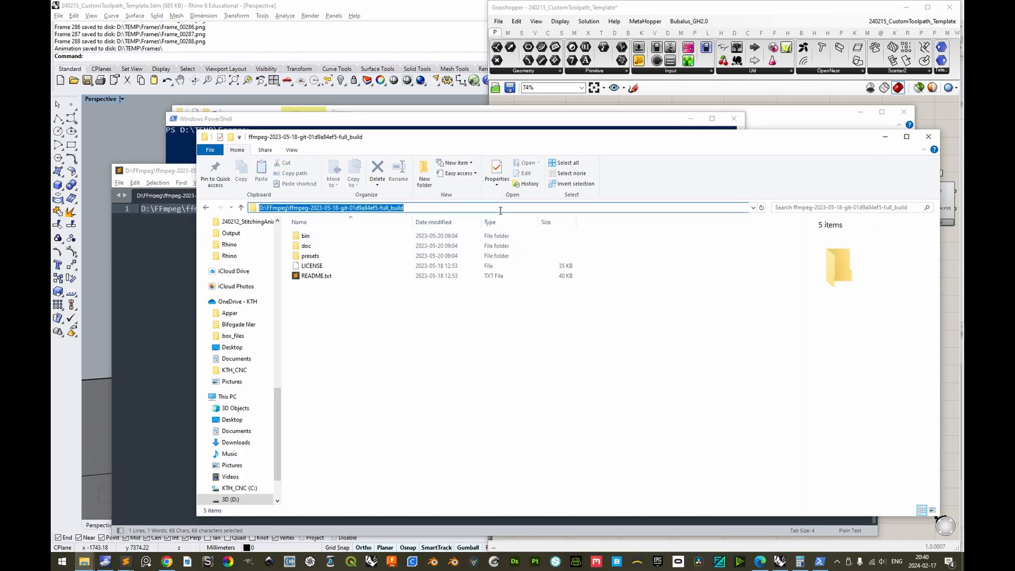
left_click(153, 240)
Examine the command's -framerate 24 and -r 24 options and its Frame_%05d.png input pattern.
left_click_drag(492, 210, 551, 213)
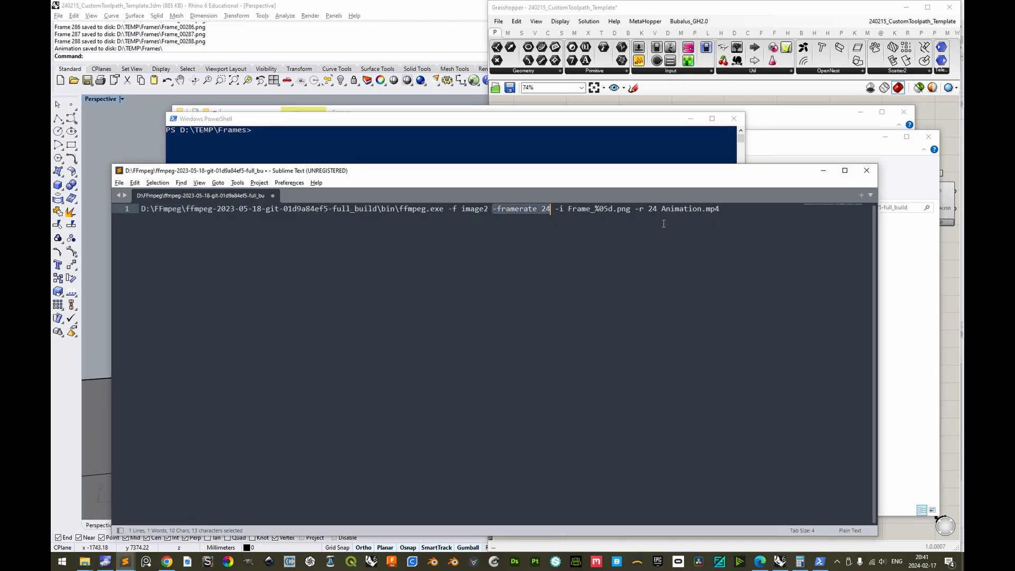
left_click_drag(635, 209, 657, 209)
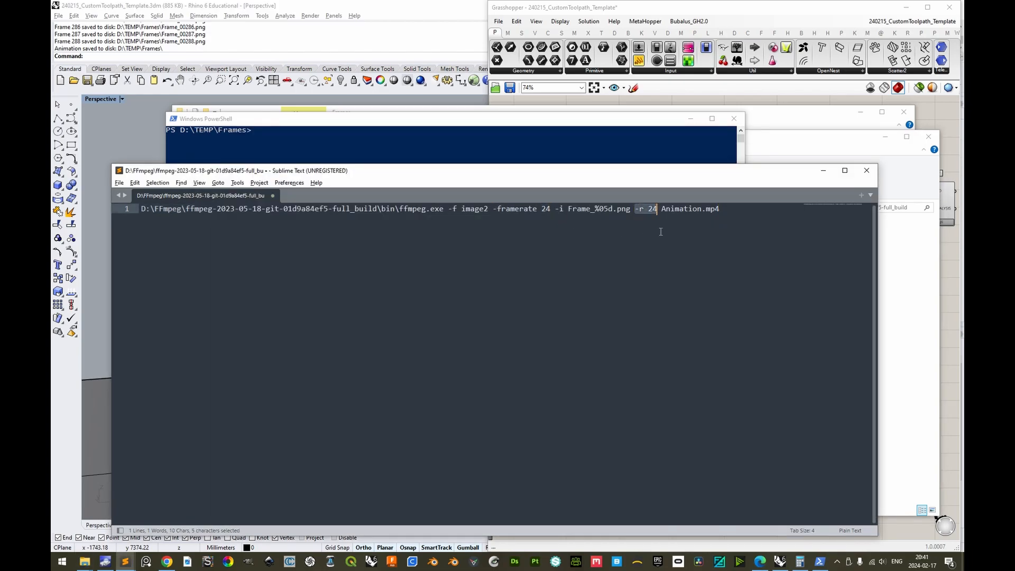
mouse_move(551, 209)
left_mouse_down()
mouse_move(492, 211)
mouse_move(551, 211)
left_mouse_up()
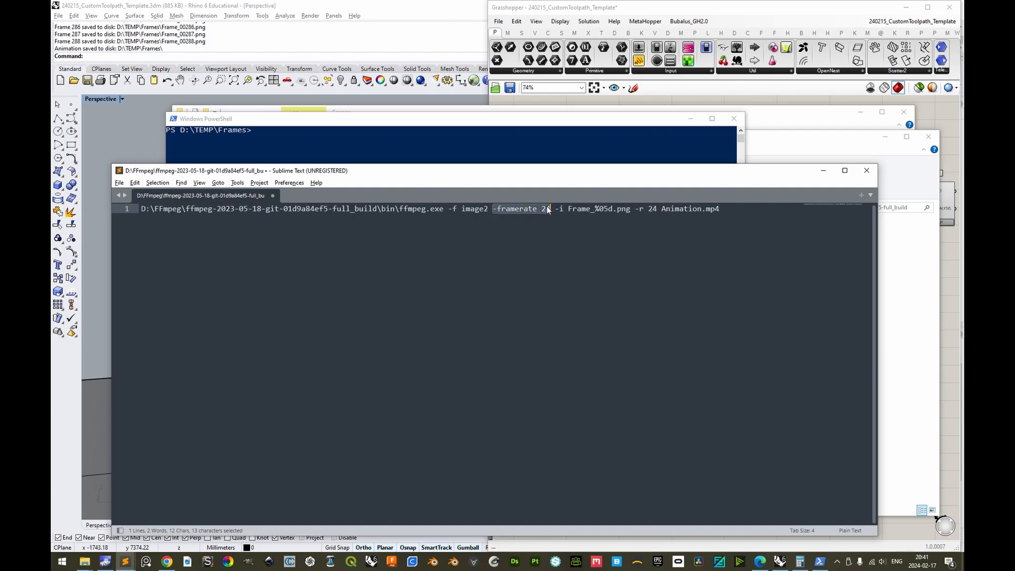
left_click_drag(630, 210, 569, 211)
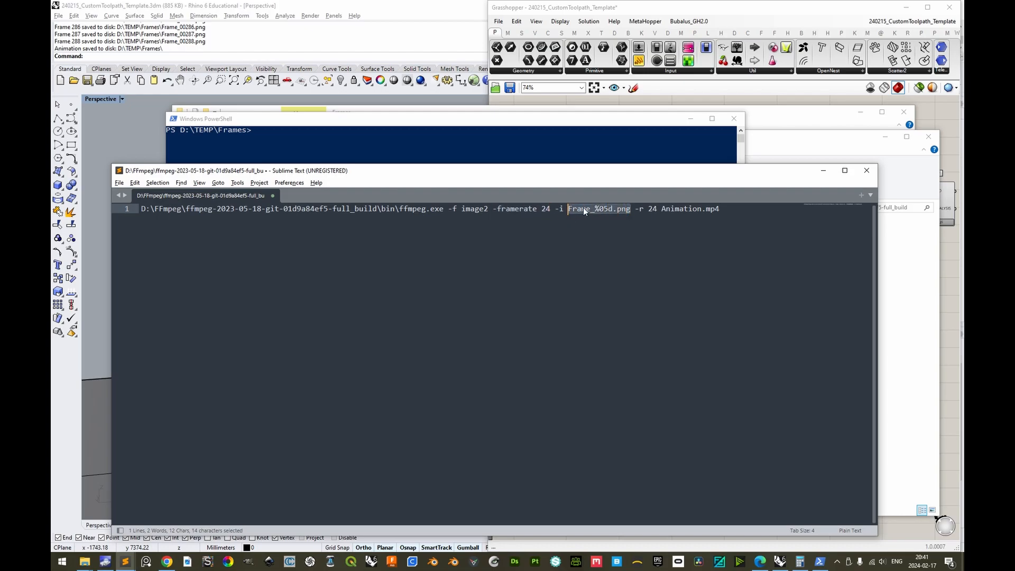
left_click_drag(553, 208, 495, 209)
left_click_drag(657, 209, 635, 209)
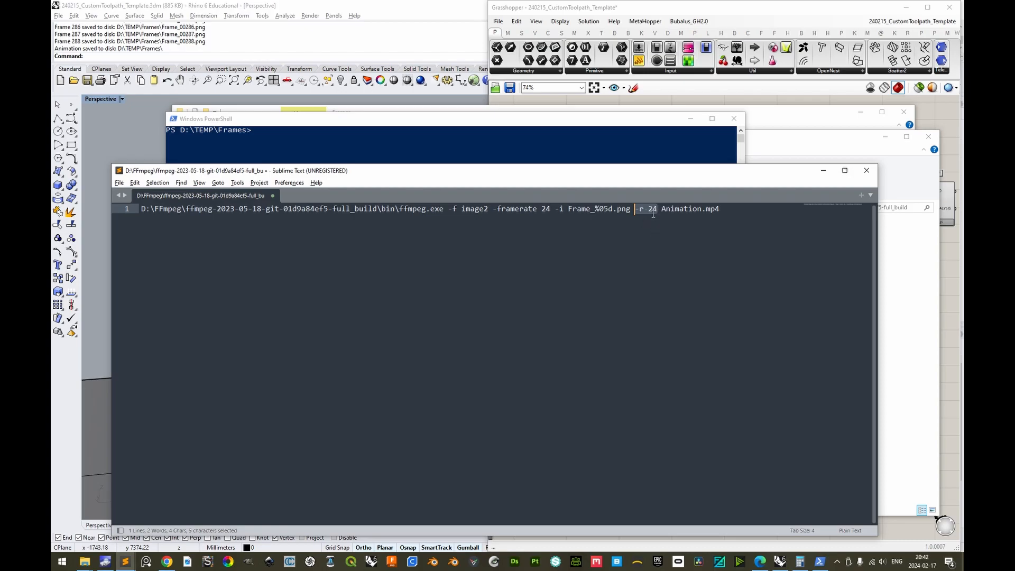
Set the -framerate value in the FFmpeg command to 1.
double_click(546, 209)
type("1")
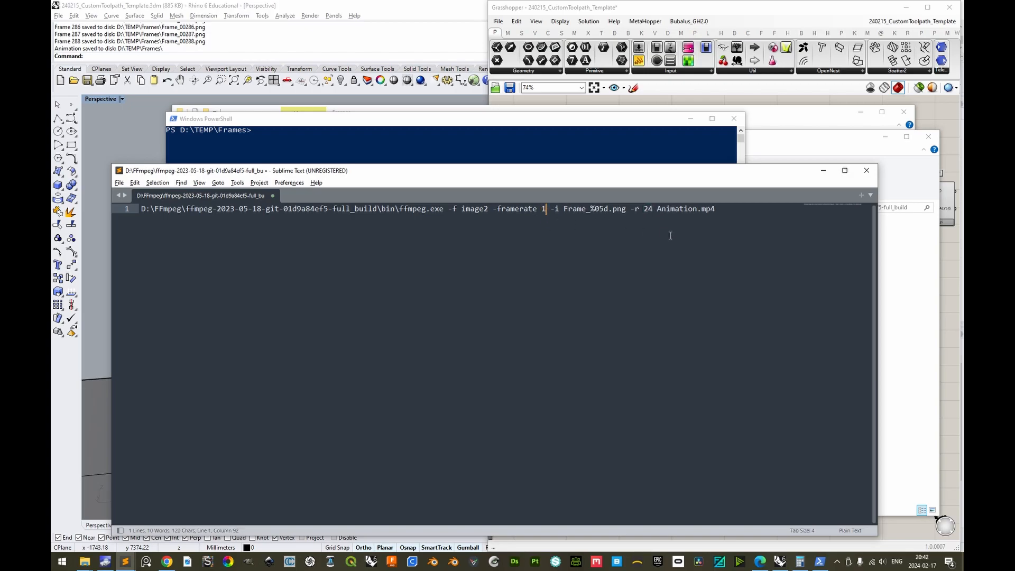
Set the -r output rate in the FFmpeg command to 1 and highlight the -framerate option.
left_click_drag(644, 210, 652, 208)
type("1")
left_click_drag(546, 209, 492, 209)
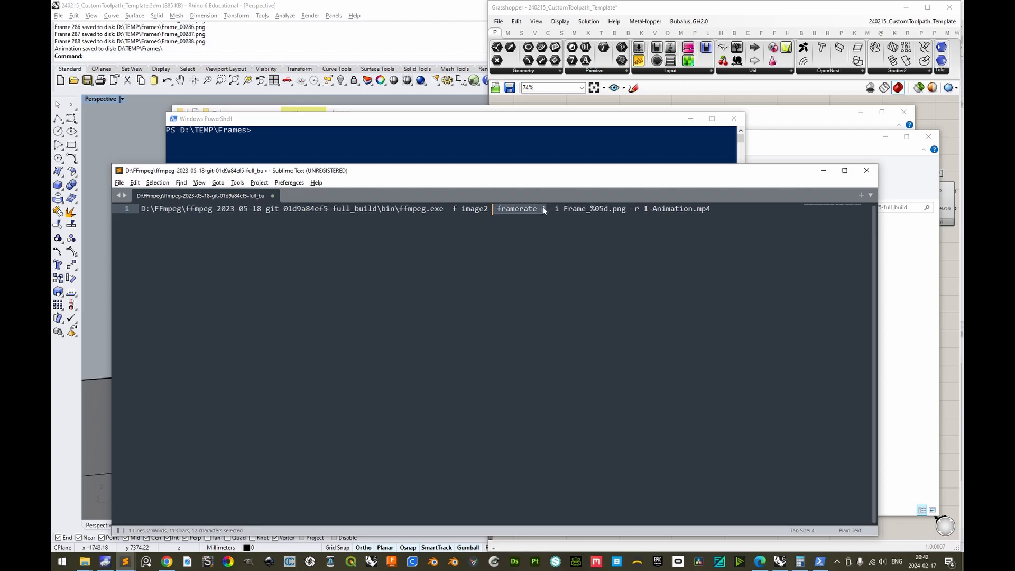
Set both the -r and -framerate values in the FFmpeg command to 24.
double_click(646, 210)
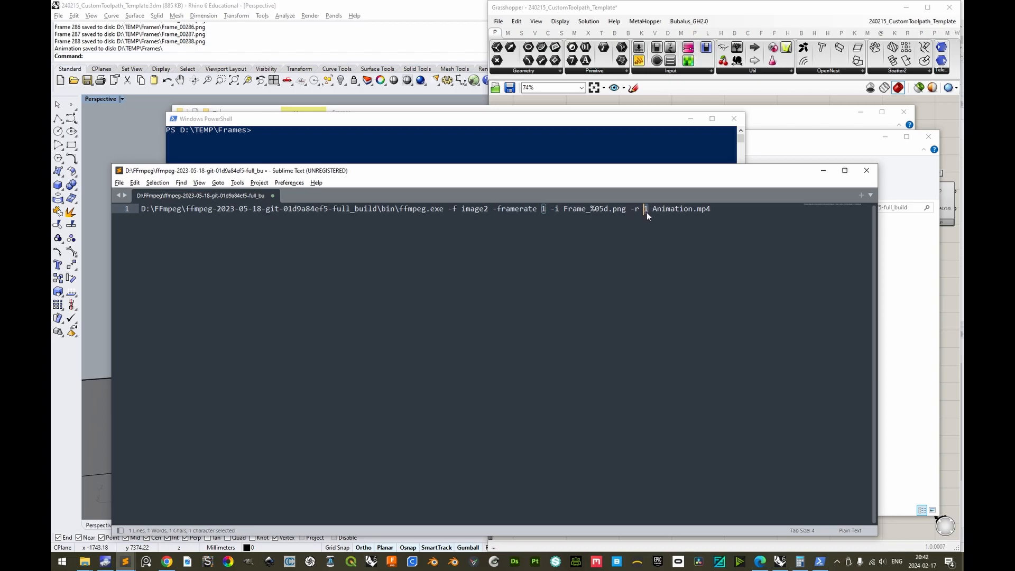
type("24")
double_click(543, 209)
type("24")
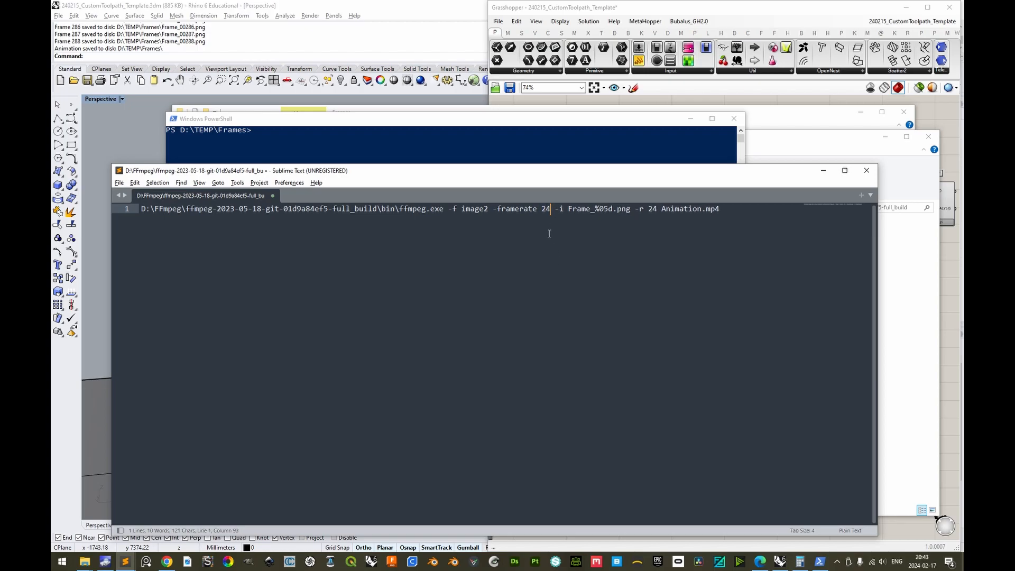
Compare the command's Frame_%05d.png input pattern with the file names in the Frames folder, and highlight the Animation.mp4 output name.
left_click_drag(555, 208, 631, 209)
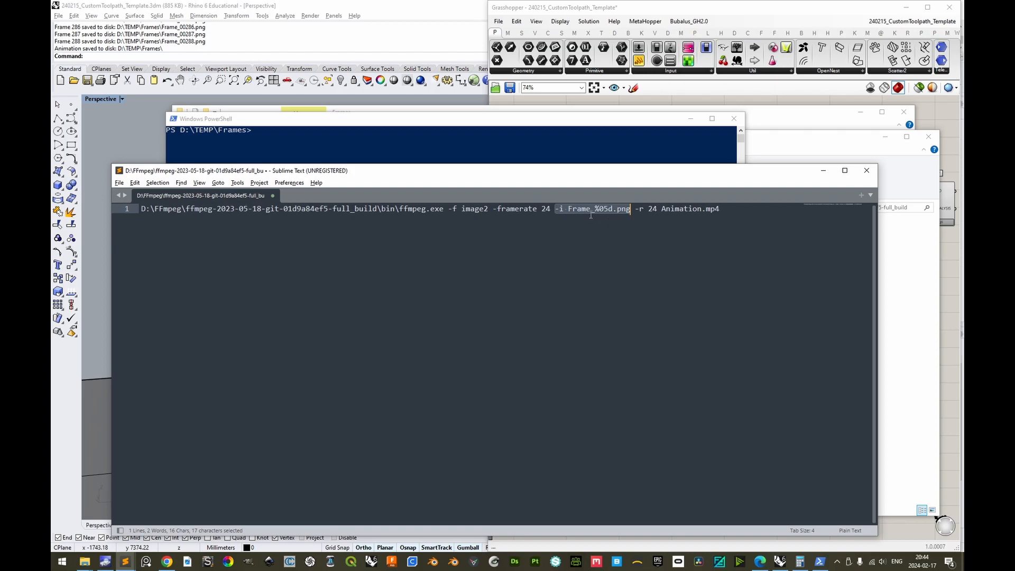
key("alt+Tab")
key("alt+Tab")
key("alt+Tab")
key("alt+Tab")
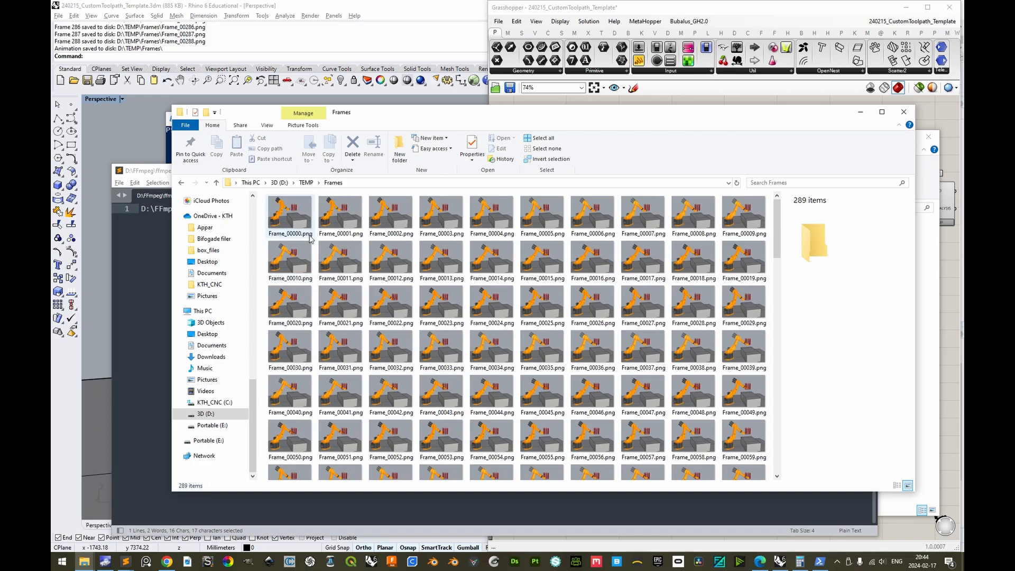
scroll(646, 329, "down", 15)
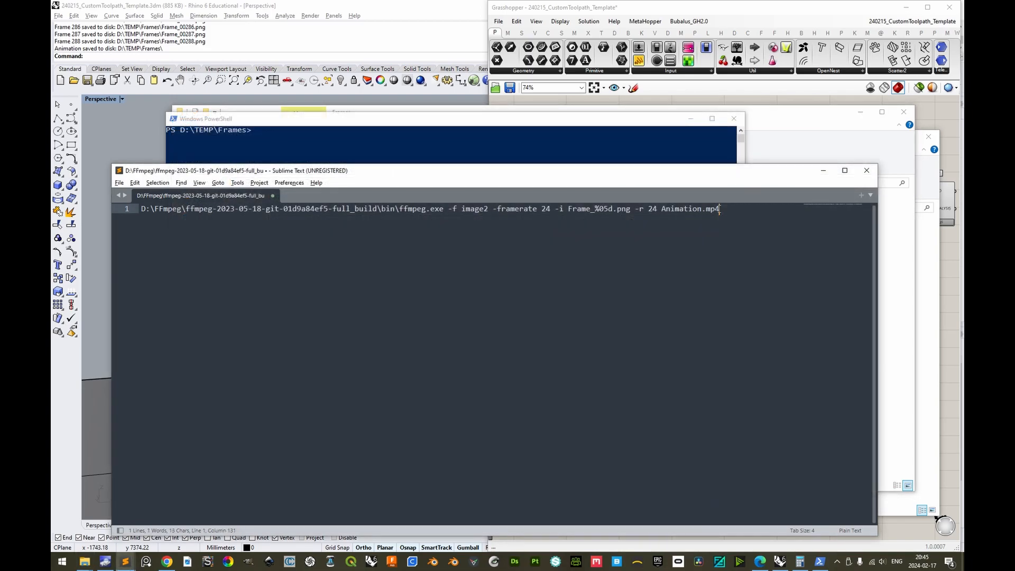
left_click_drag(720, 209, 664, 211)
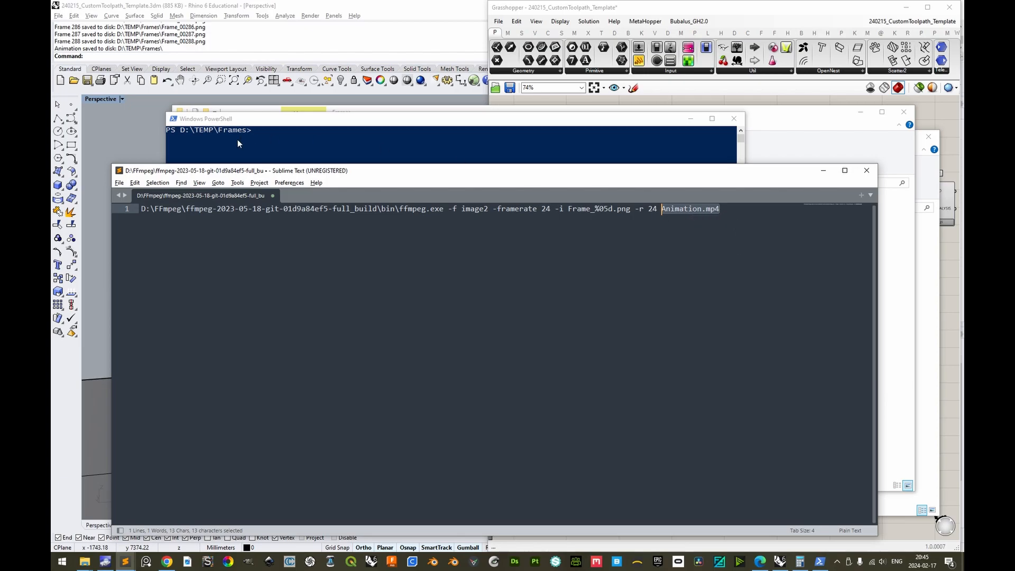
Copy the complete FFmpeg command into the PowerShell window at D:\TEMP\Frames and run it to create Animation.mp4.
left_click_drag(722, 210, 140, 210)
key("ctrl+c")
left_click(296, 152)
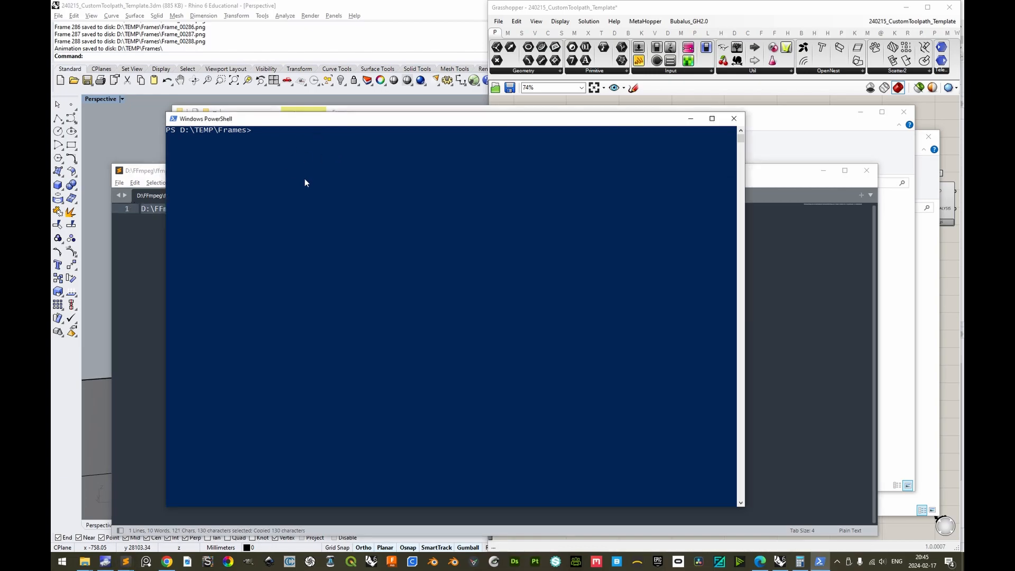
key("ctrl+v")
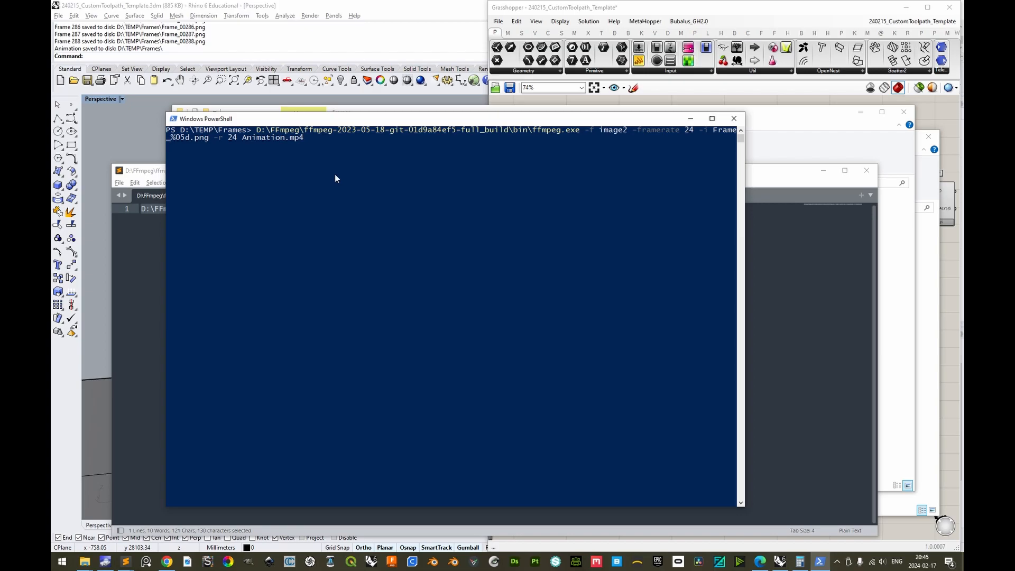
key("Return")
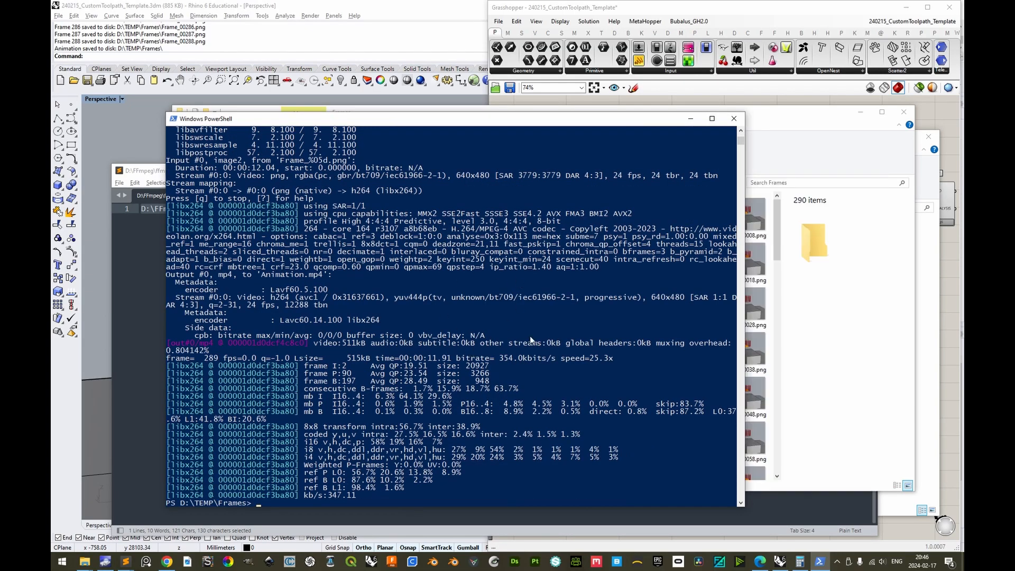
Switch to the Frames folder in File Explorer, check the details of Animation.mp4 and play the video.
key("alt+Tab")
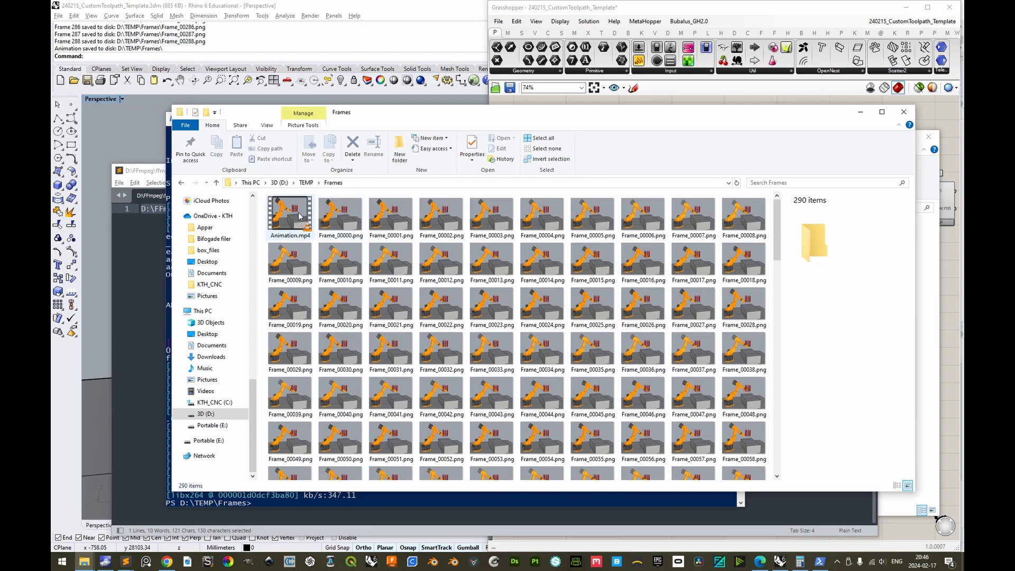
left_click(292, 224)
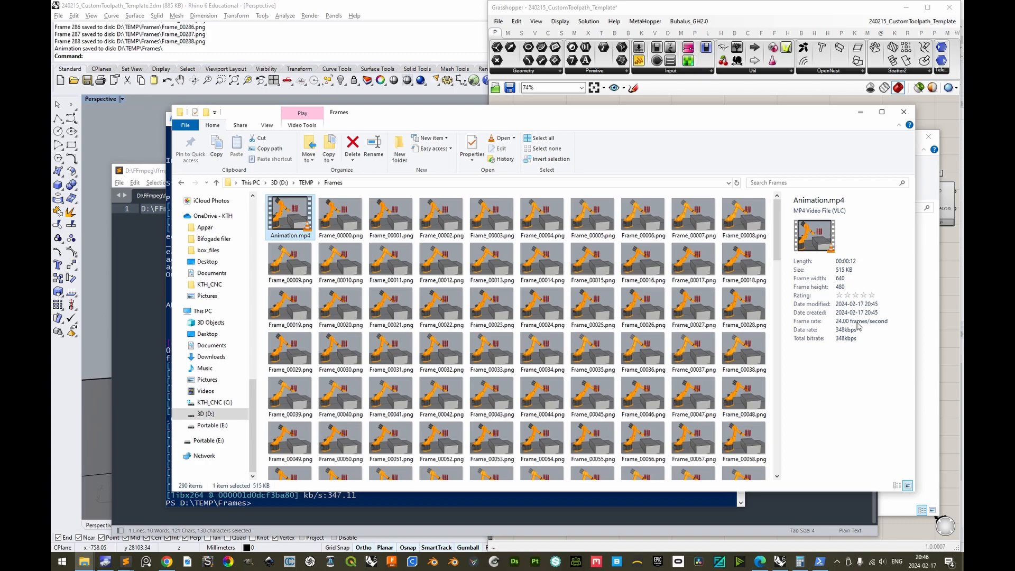
double_click(290, 216)
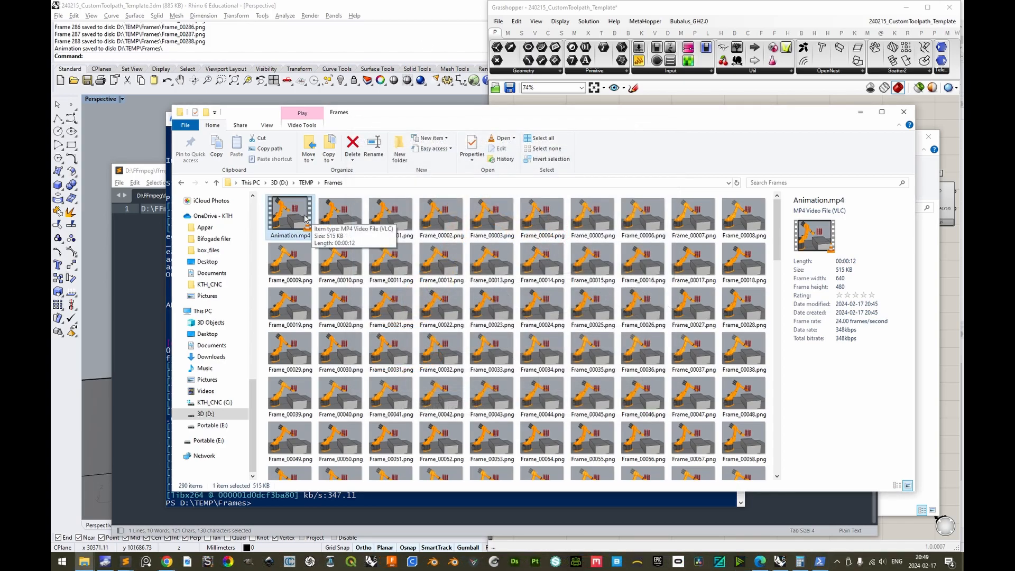
Delete all the PNG frames from the Frames folder, keeping only Animation.mp4.
key("ctrl+a")
left_click(307, 214, "ctrl")
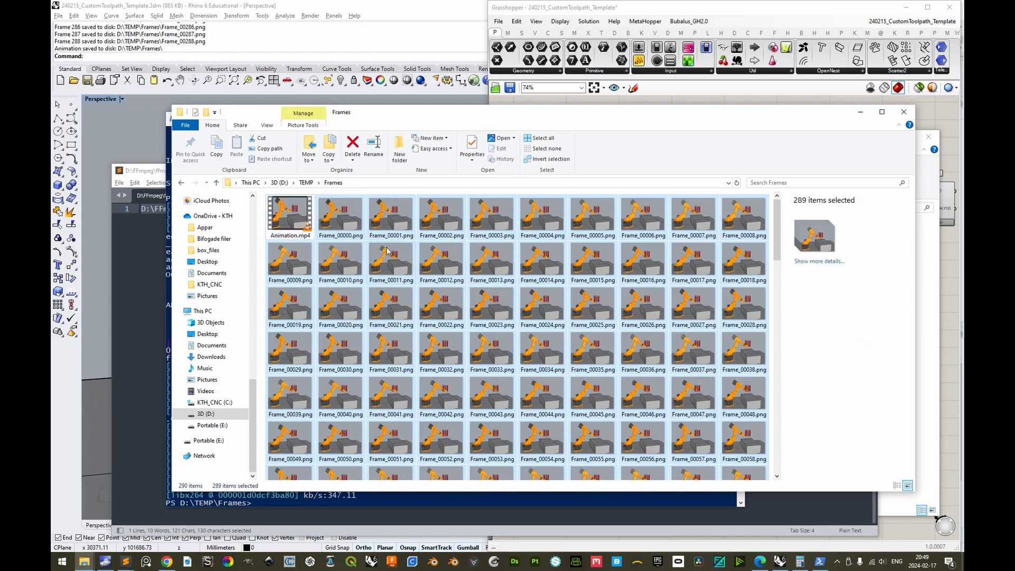
key("Delete")
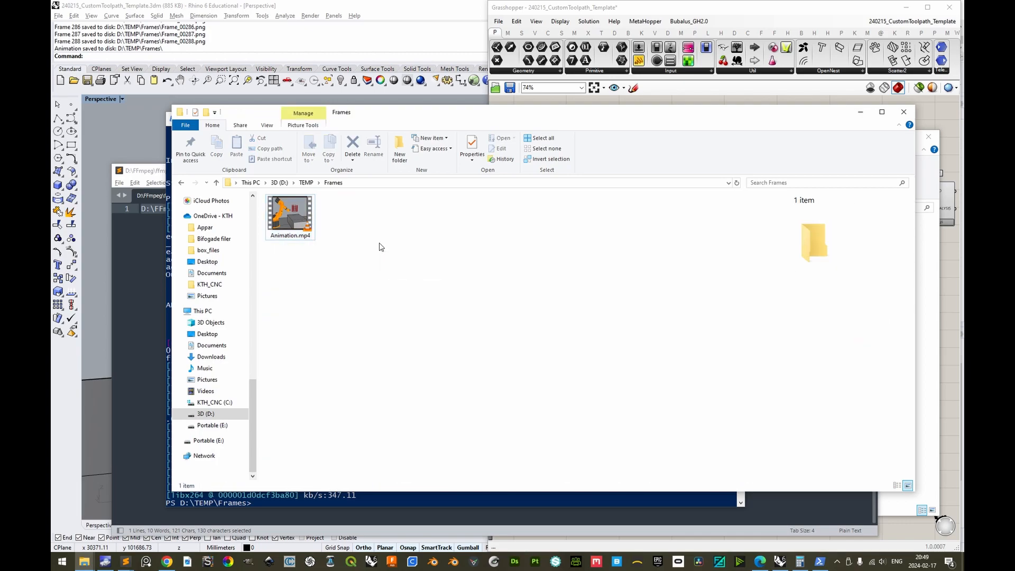